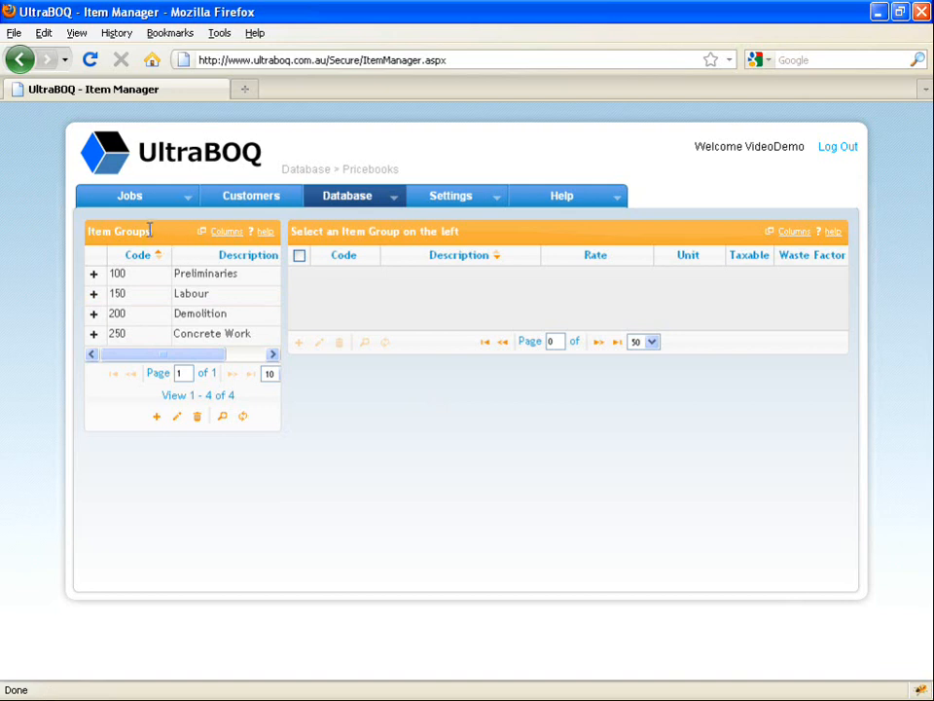
List the items in the 150 - Labour group
{"action": "left_click_drag", "start_coordinate": [151, 231], "coordinate": [88, 231]}
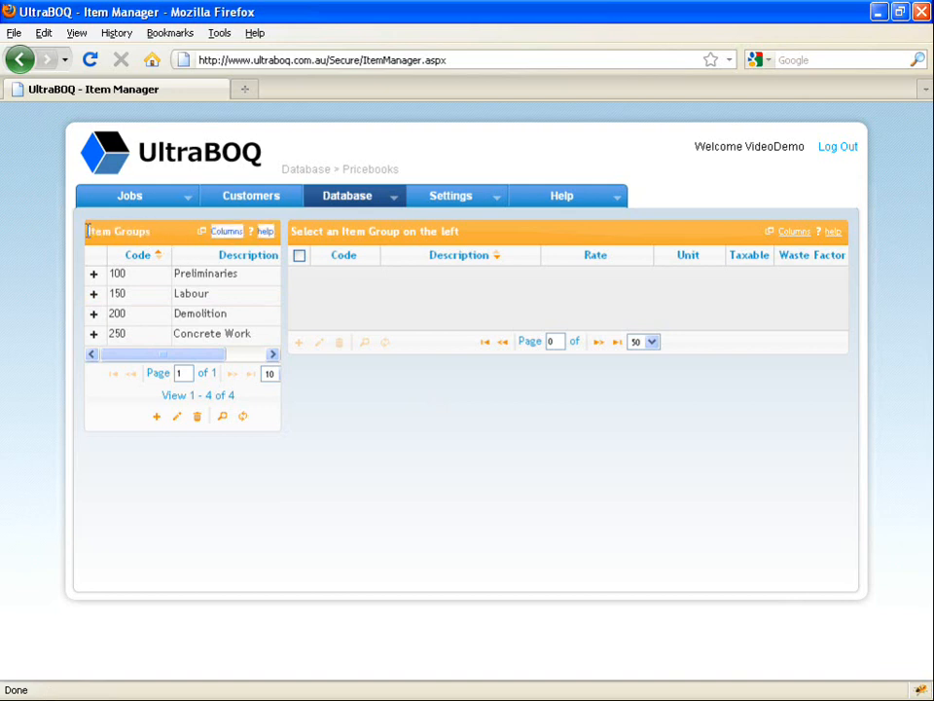
{"action": "left_click", "coordinate": [92, 230]}
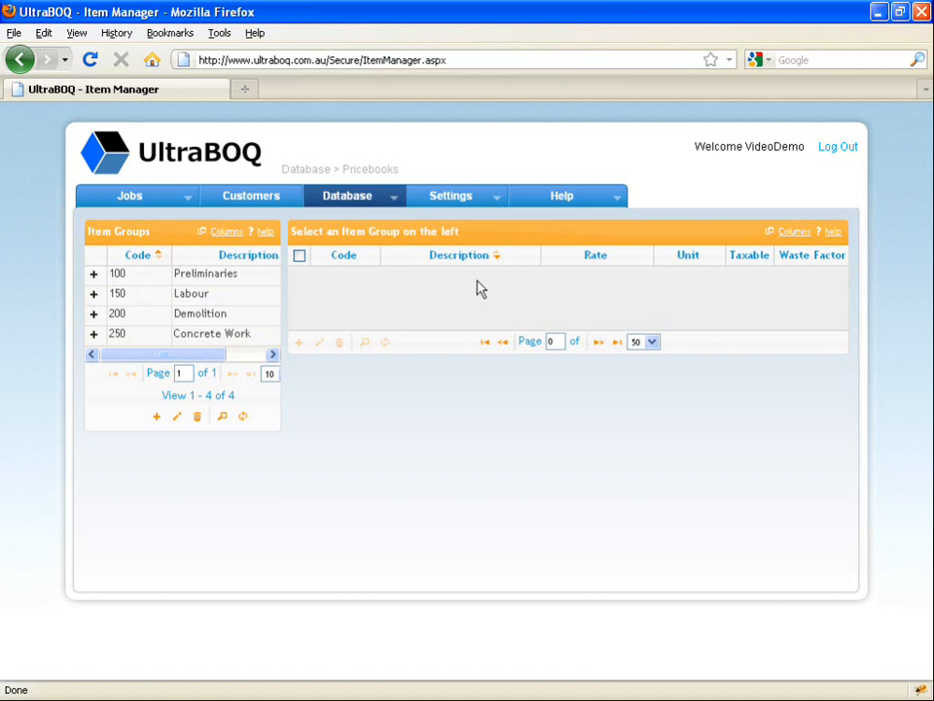
{"action": "left_click", "coordinate": [192, 292]}
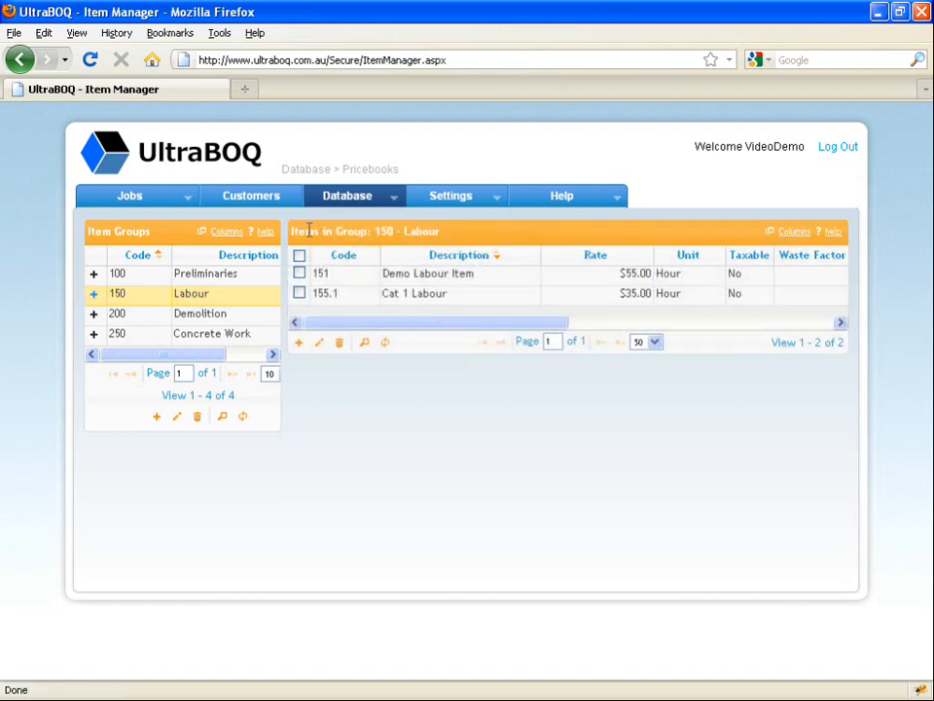
{"action": "left_click_drag", "start_coordinate": [292, 236], "coordinate": [441, 231]}
{"action": "left_click", "coordinate": [448, 237]}
Expand the Labour group with its sub groups sorted by description, and list the items in sub group 155 - Labour Cat 1
{"action": "left_click", "coordinate": [94, 297]}
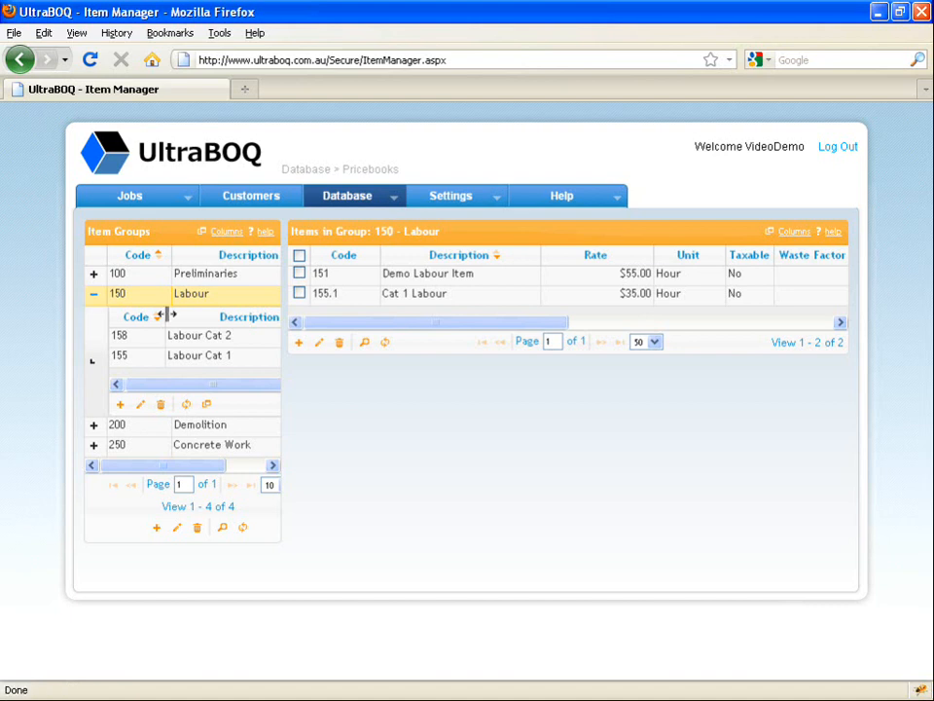
{"action": "left_click", "coordinate": [205, 320]}
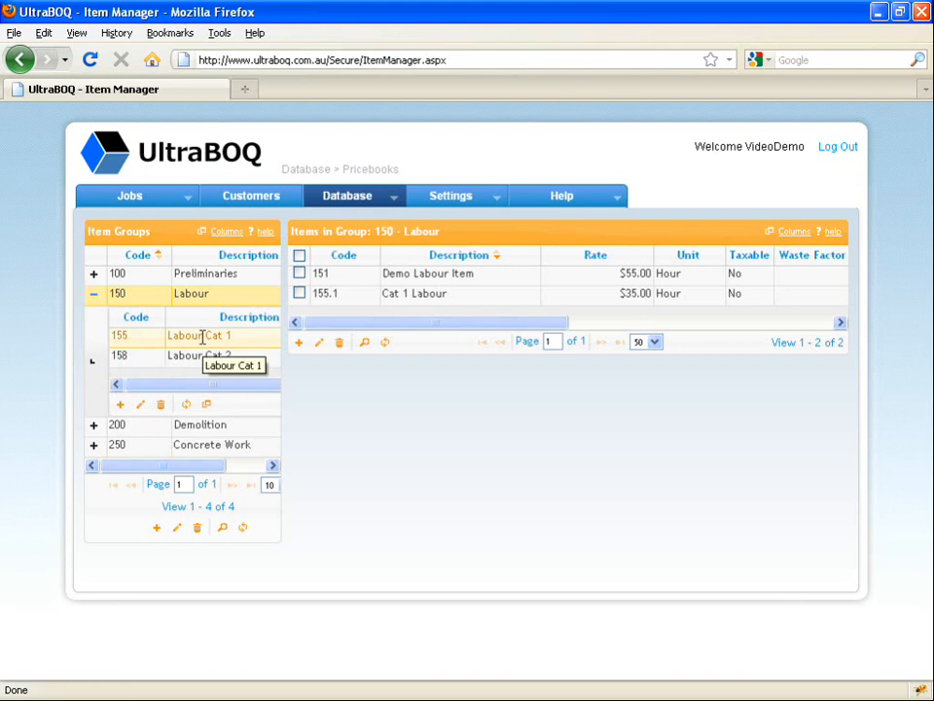
{"action": "left_click", "coordinate": [202, 337]}
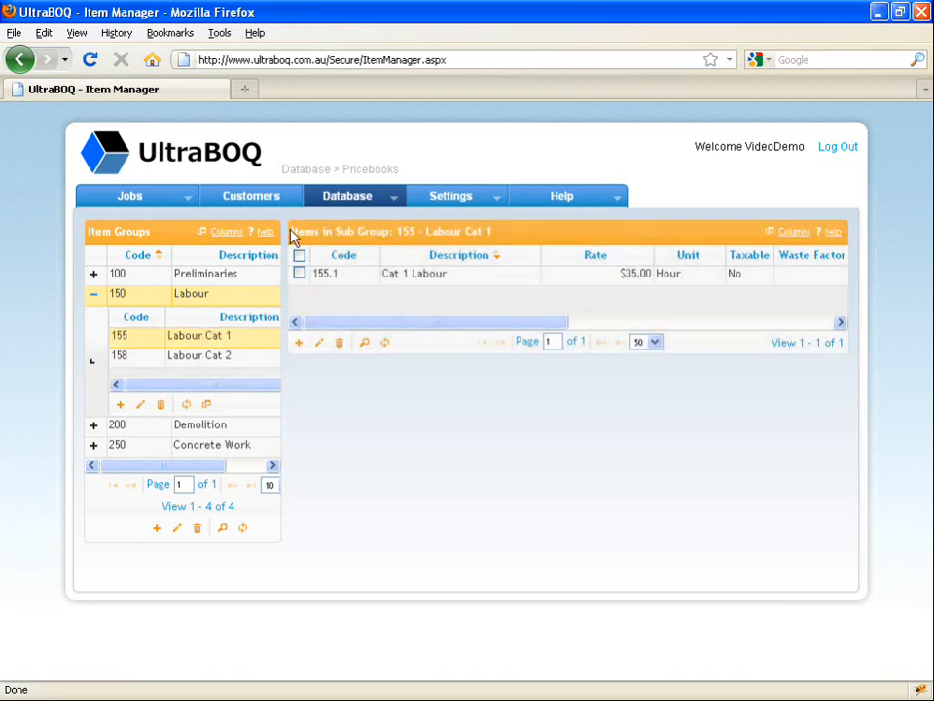
{"action": "left_click_drag", "start_coordinate": [292, 234], "coordinate": [495, 239]}
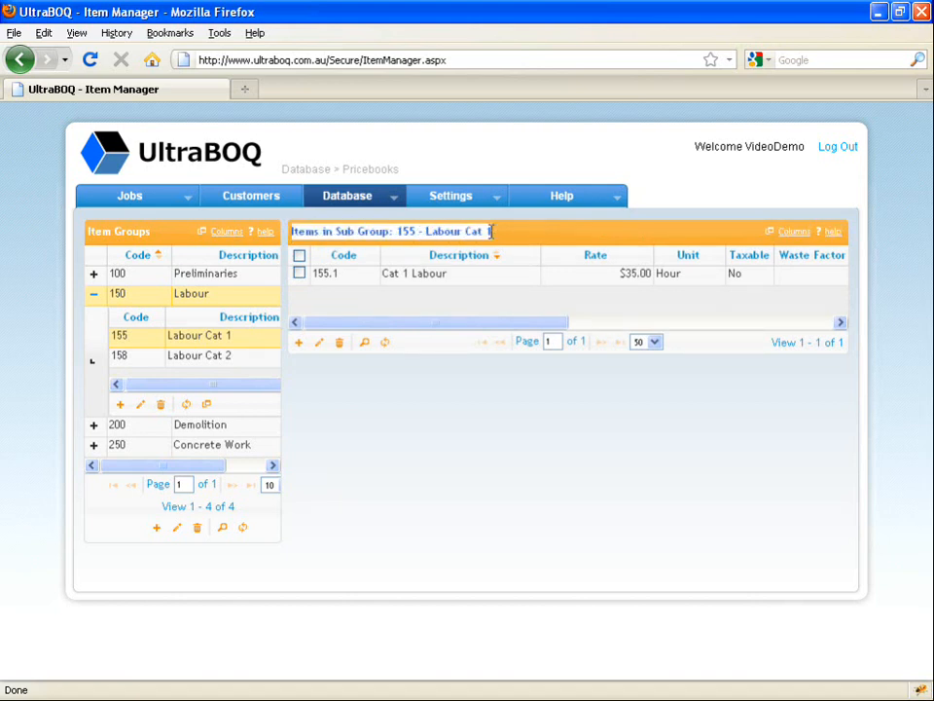
{"action": "left_click", "coordinate": [499, 239]}
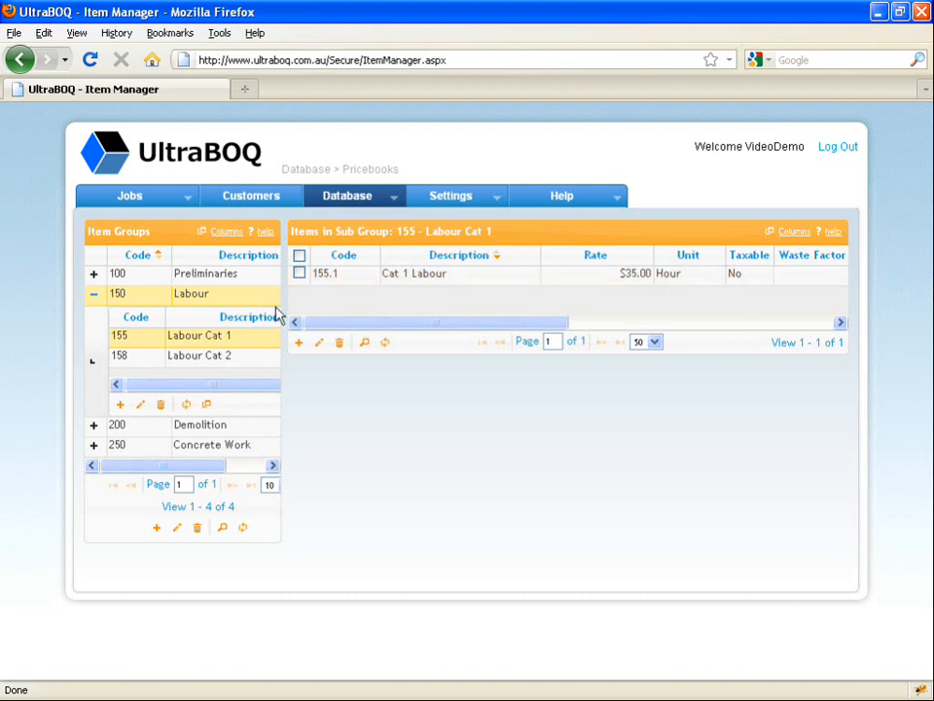
Start a new item in the Labour group with code 155 and description "Video Demo Item"
{"action": "left_click", "coordinate": [138, 292]}
{"action": "left_click", "coordinate": [94, 294]}
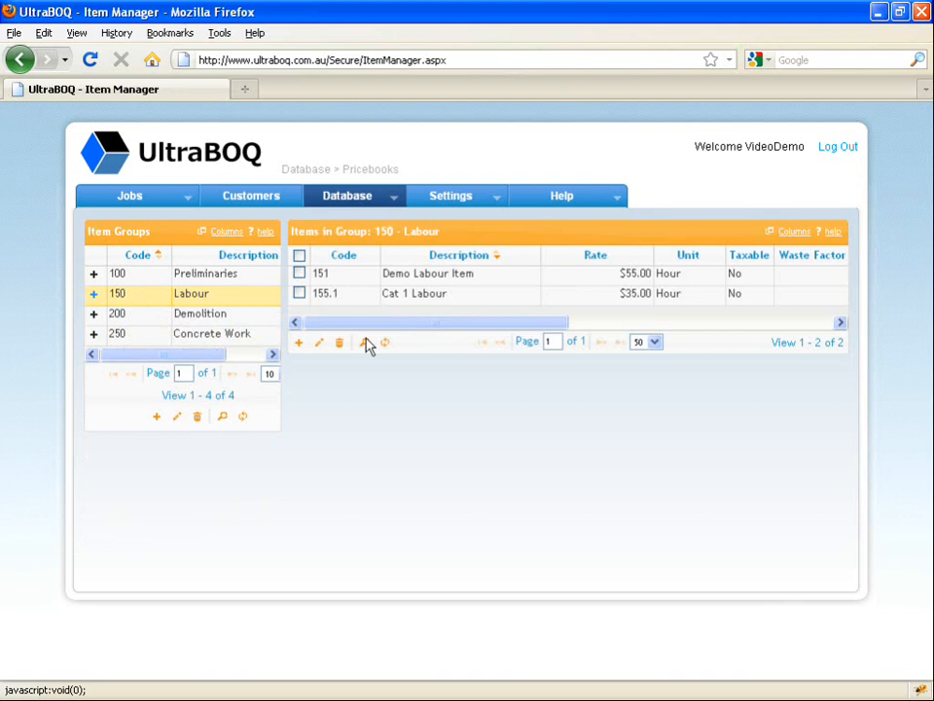
{"action": "left_click", "coordinate": [299, 344]}
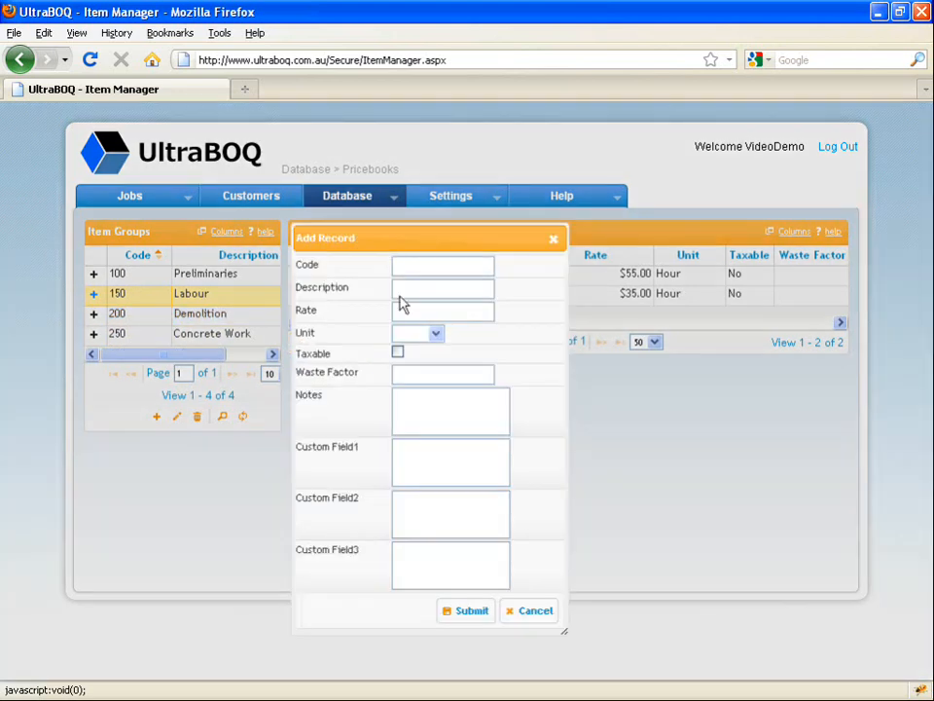
{"action": "left_click_drag", "start_coordinate": [425, 242], "coordinate": [590, 227]}
{"action": "left_click", "coordinate": [563, 256]}
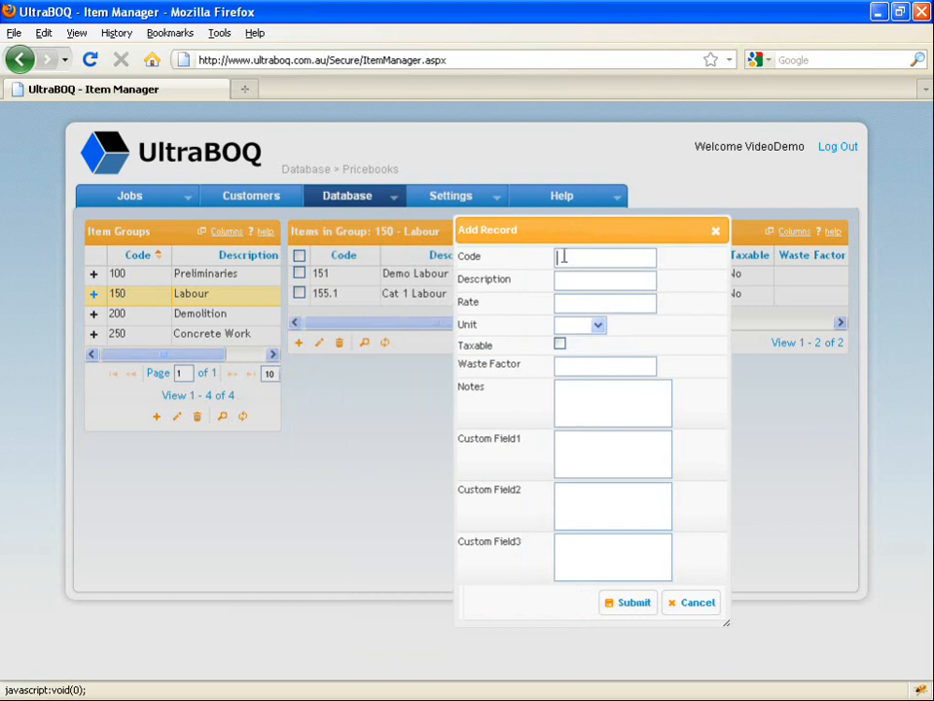
{"action": "type", "text": "155"}
{"action": "key", "text": "Tab"}
{"action": "type", "text": "Video Demo Item"}
{"action": "key", "text": "Tab"}
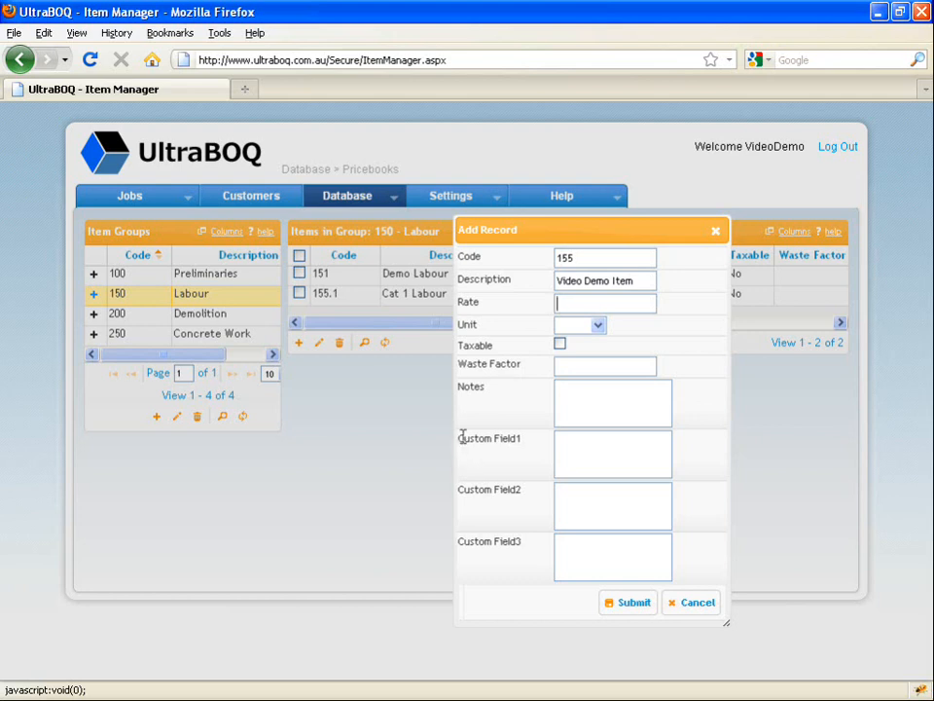
Set the new item's unit to Hour and its rate to 35.50, and submit the record
{"action": "left_click_drag", "start_coordinate": [460, 435], "coordinate": [533, 545]}
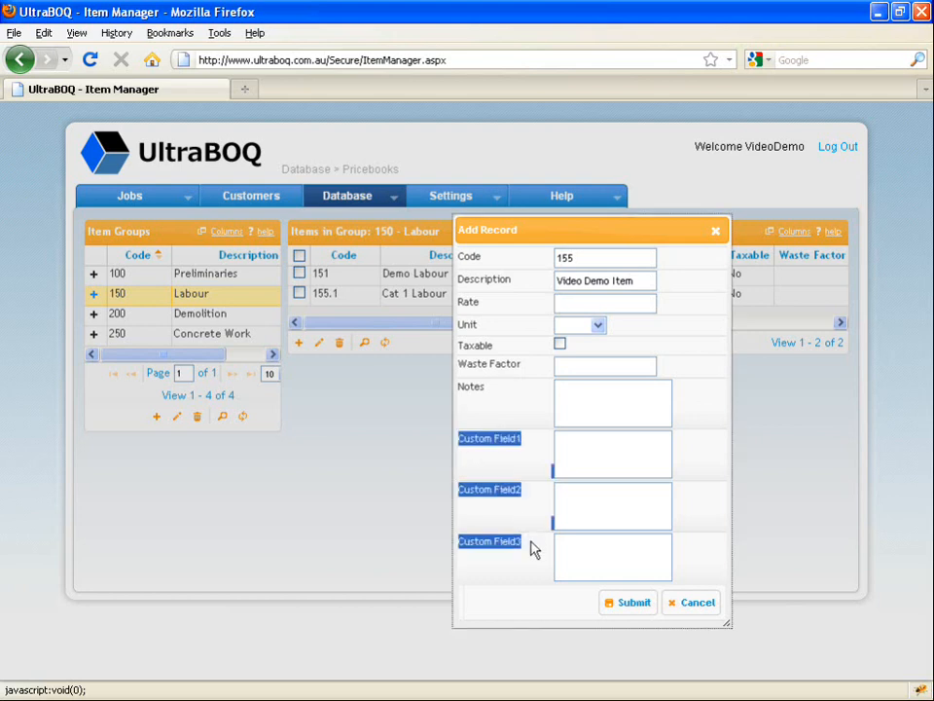
{"action": "left_click", "coordinate": [531, 545]}
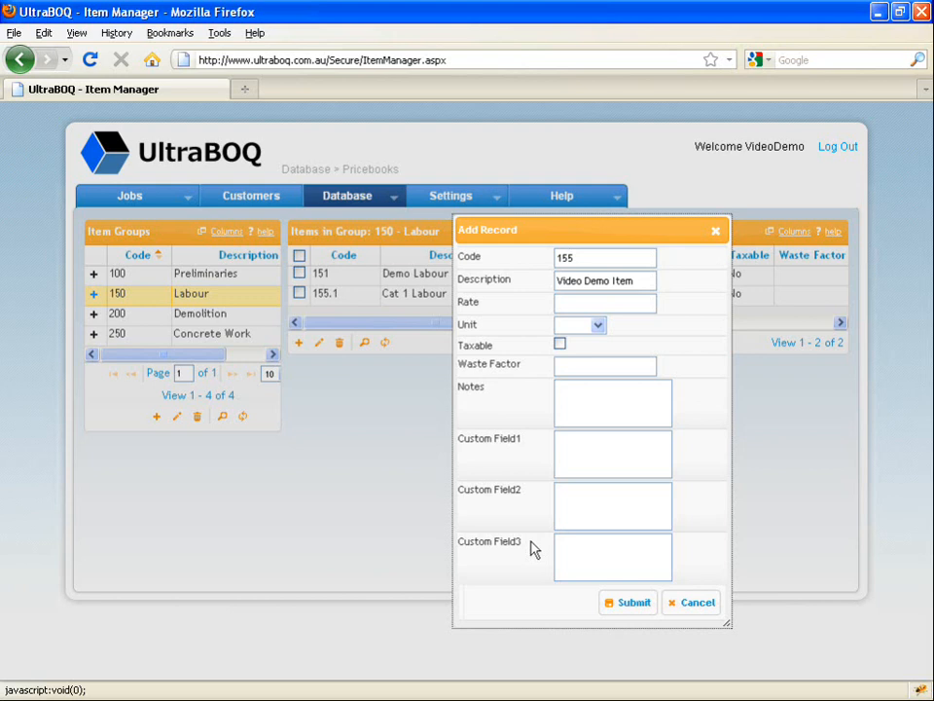
{"action": "left_click", "coordinate": [576, 439]}
{"action": "left_click", "coordinate": [598, 327]}
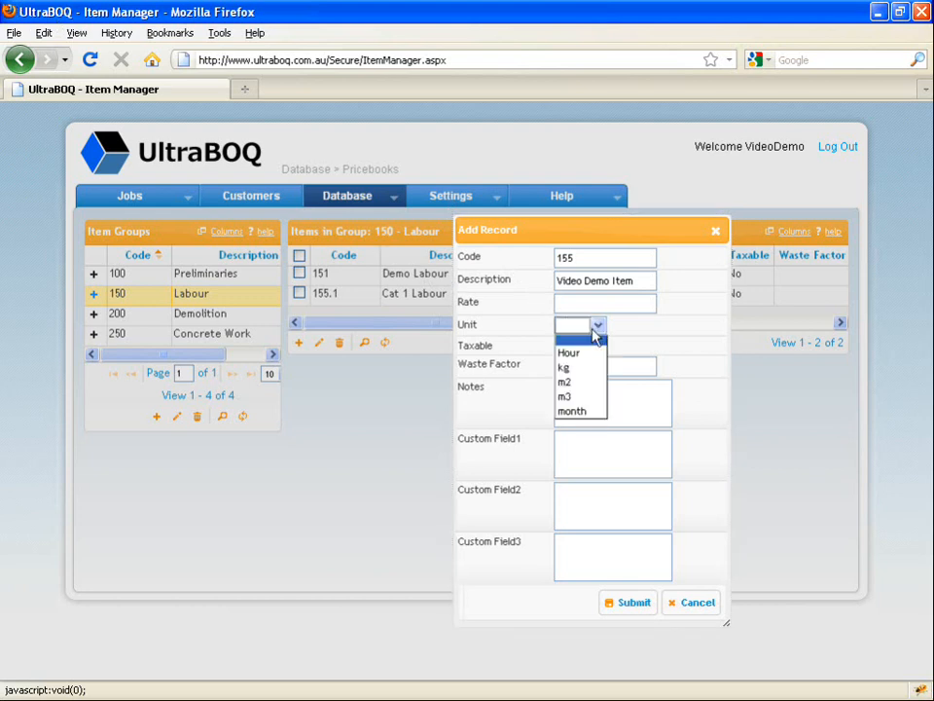
{"action": "left_click", "coordinate": [584, 356]}
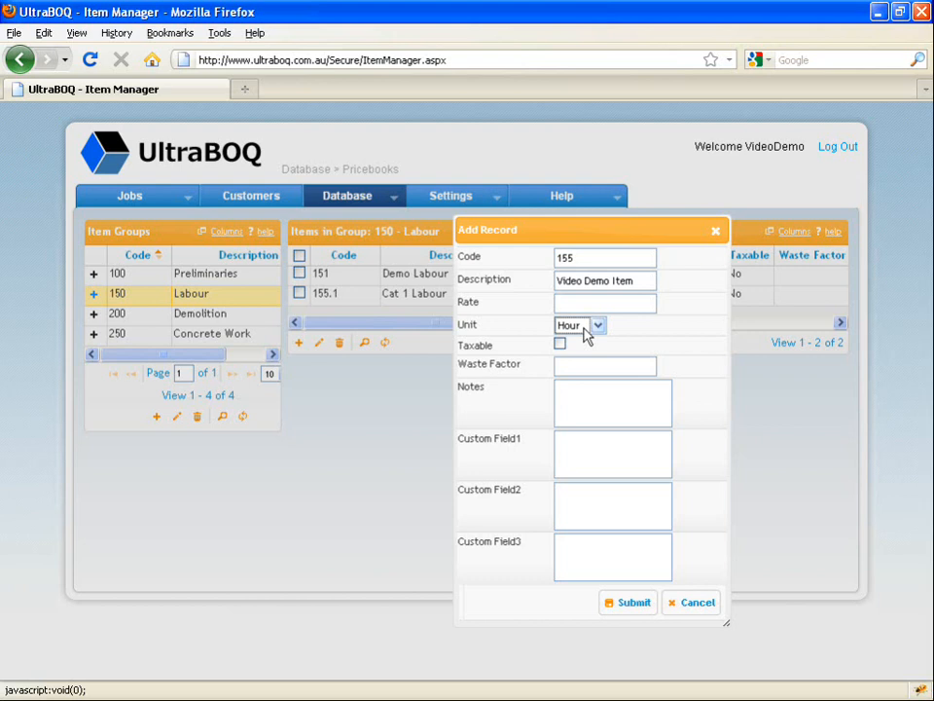
{"action": "left_click", "coordinate": [578, 305]}
{"action": "type", "text": "35.50"}
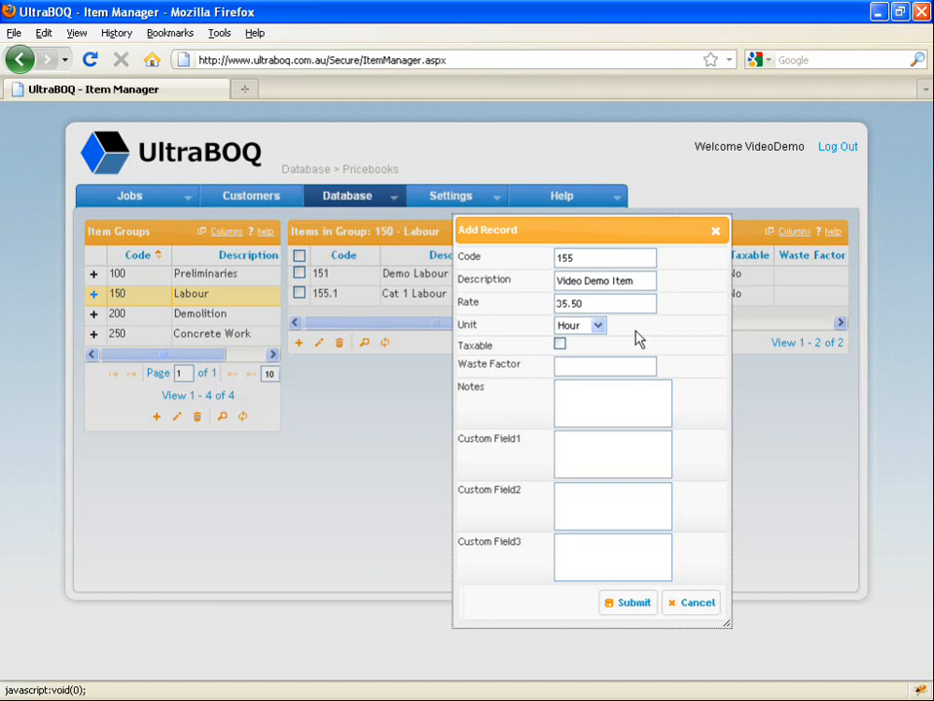
{"action": "left_click", "coordinate": [640, 611]}
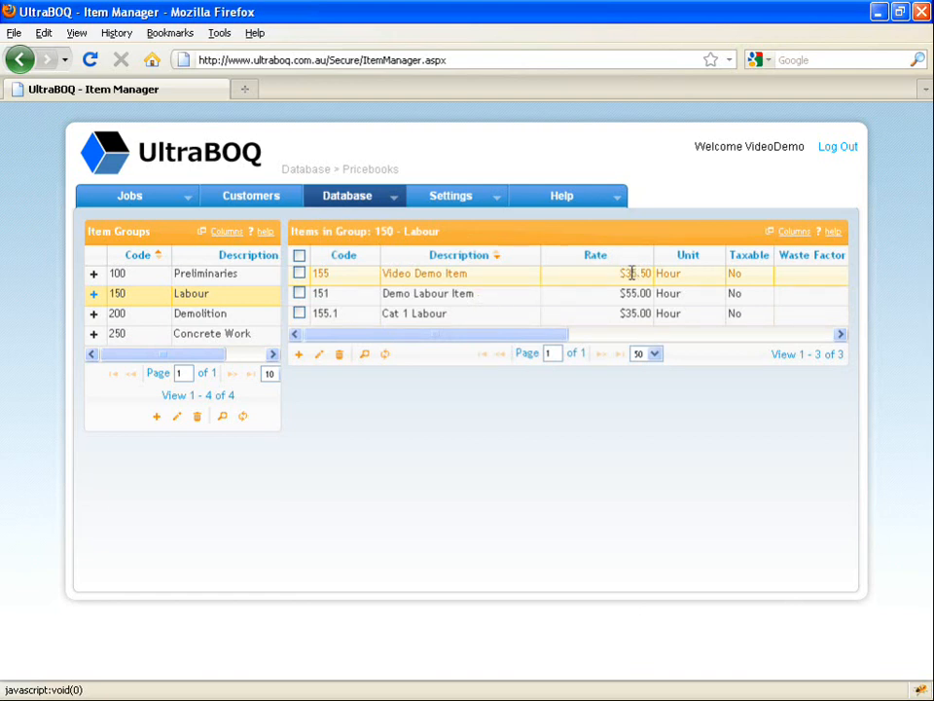
Edit the Video Demo Item record to set its rate to 49.60, and submit the change
{"action": "left_click", "coordinate": [362, 277]}
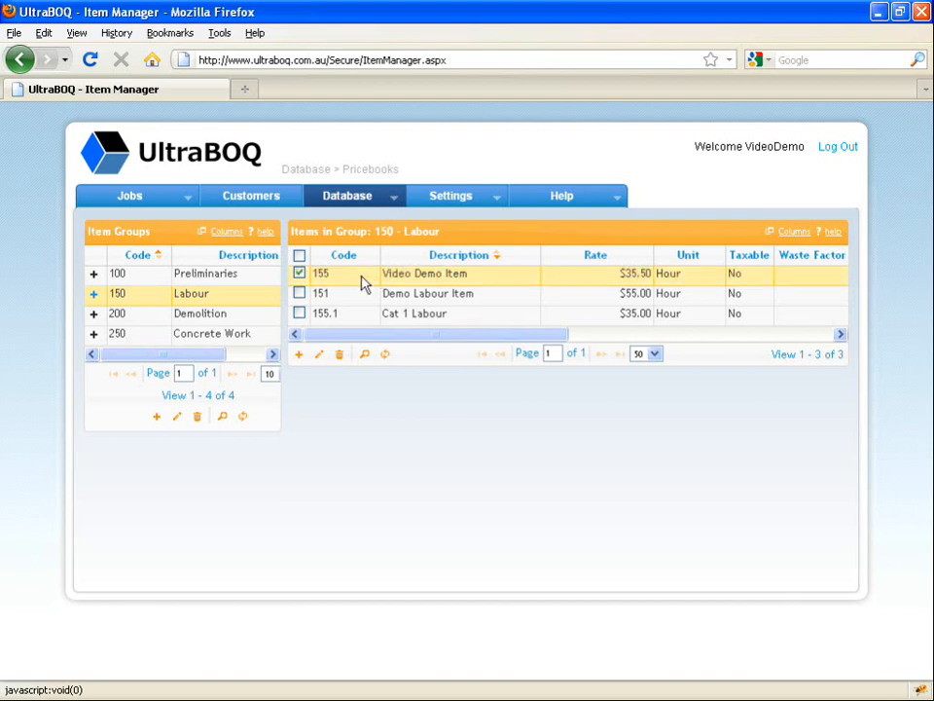
{"action": "left_click", "coordinate": [318, 356]}
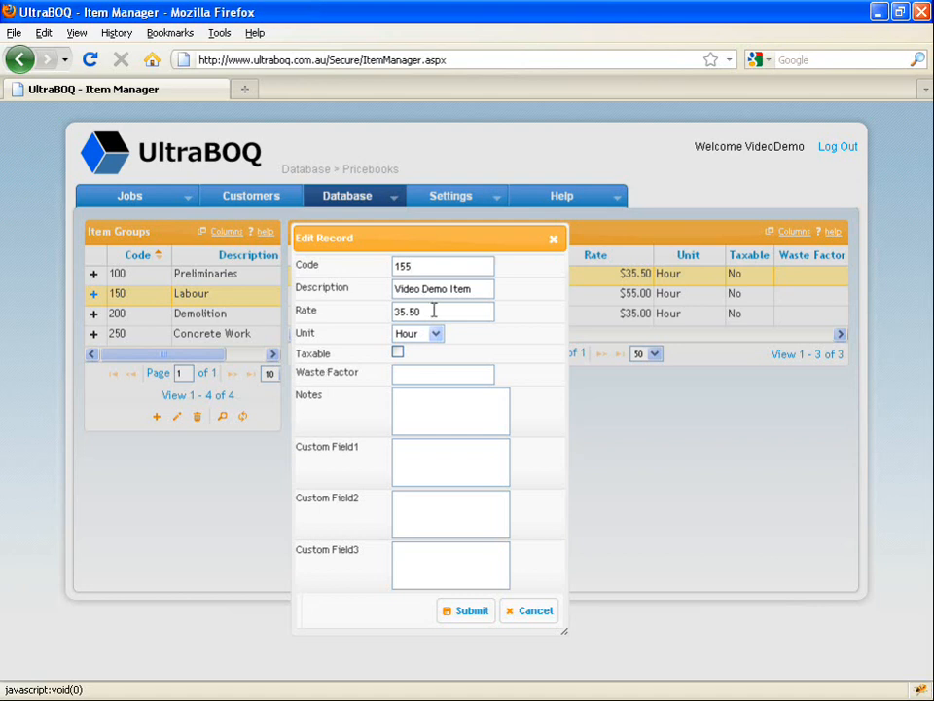
{"action": "left_click_drag", "start_coordinate": [434, 310], "coordinate": [396, 313]}
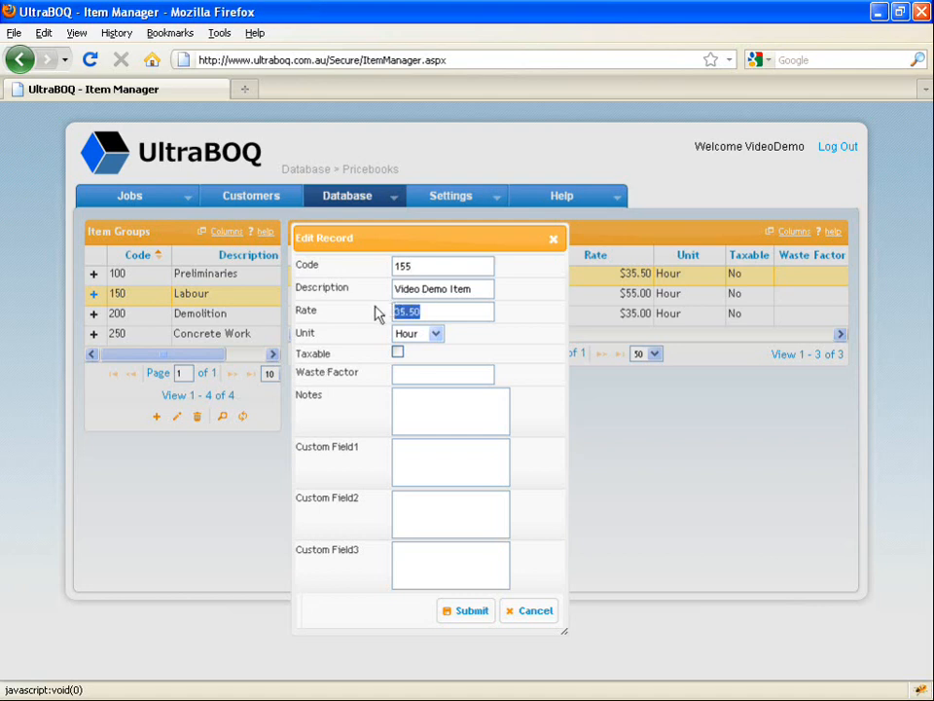
{"action": "type", "text": "49.60"}
{"action": "left_click", "coordinate": [471, 613]}
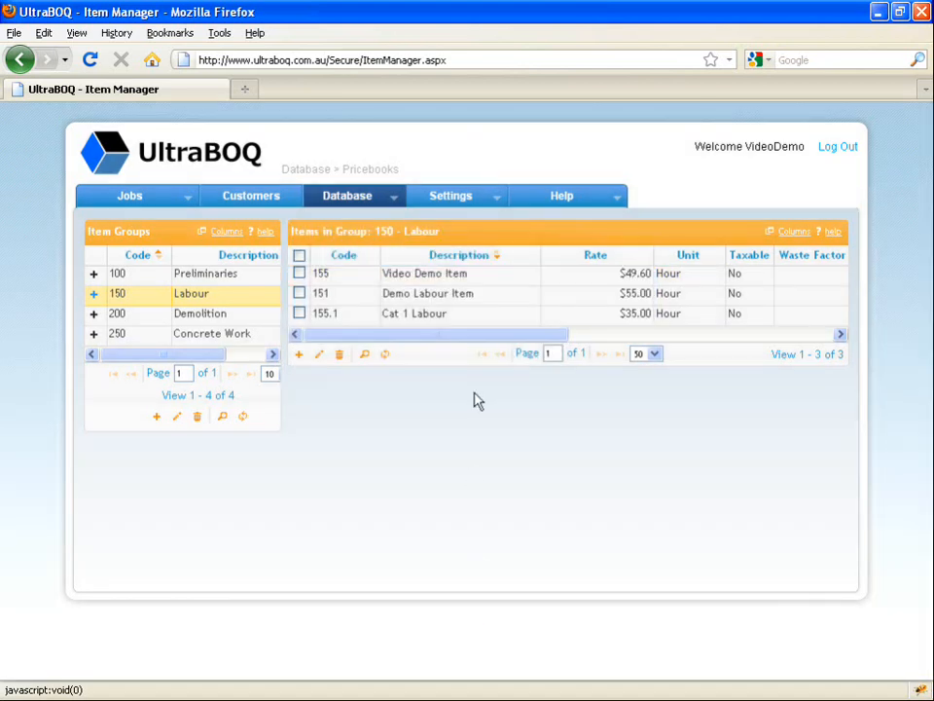
Delete the Video Demo Item from the Labour group
{"action": "left_click", "coordinate": [300, 274]}
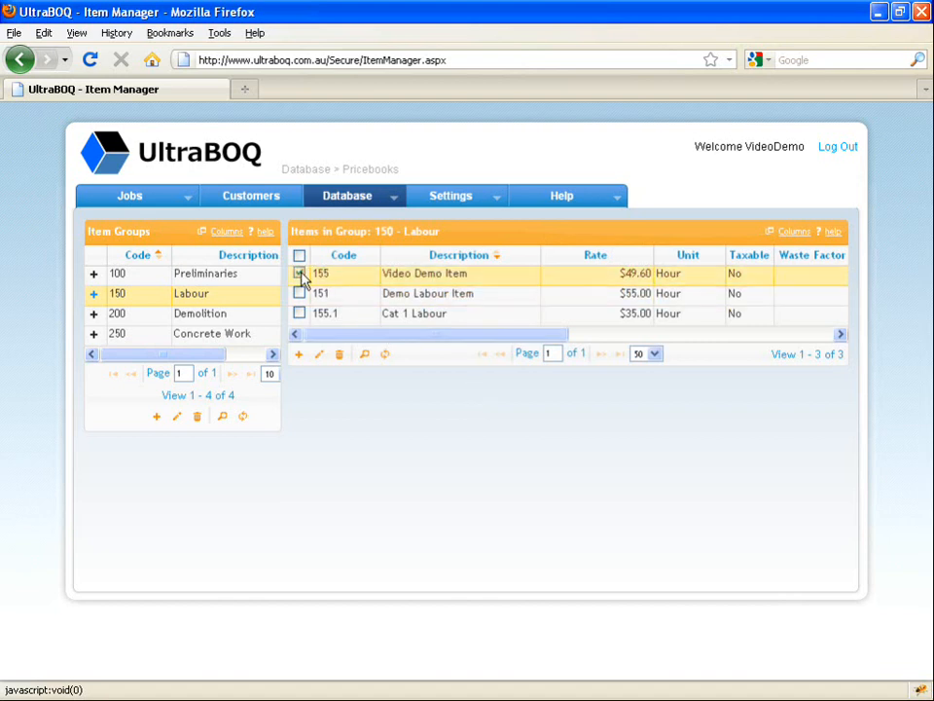
{"action": "left_click", "coordinate": [340, 355]}
{"action": "left_click", "coordinate": [410, 317]}
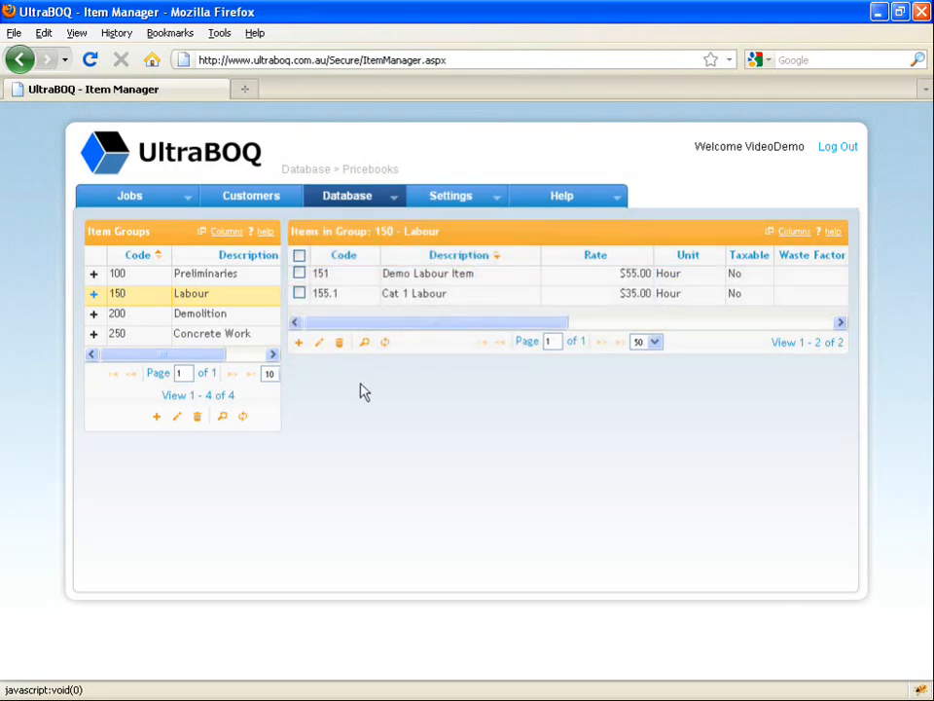
Compare the item list of the whole Labour group with that of its Labour Cat 1 sub group
{"action": "left_click", "coordinate": [92, 294]}
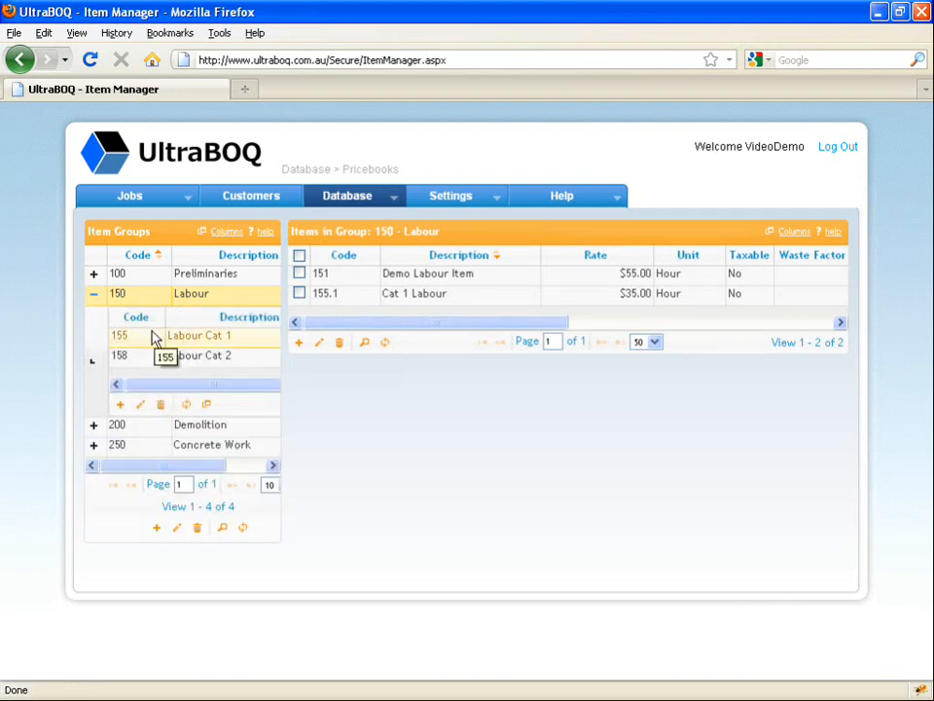
{"action": "left_click", "coordinate": [261, 296]}
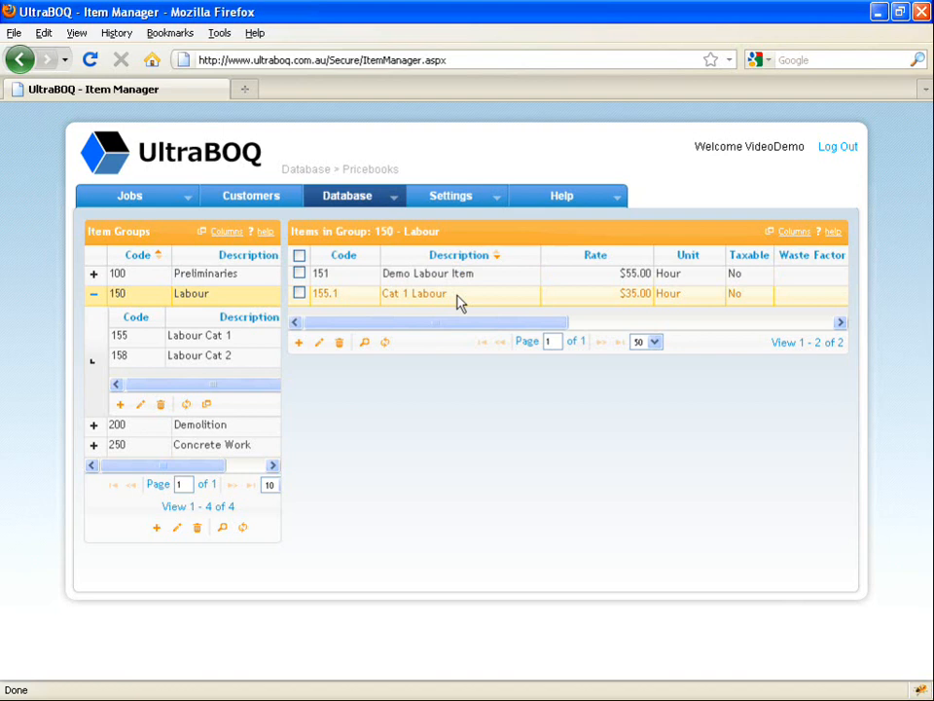
{"action": "left_click", "coordinate": [233, 340]}
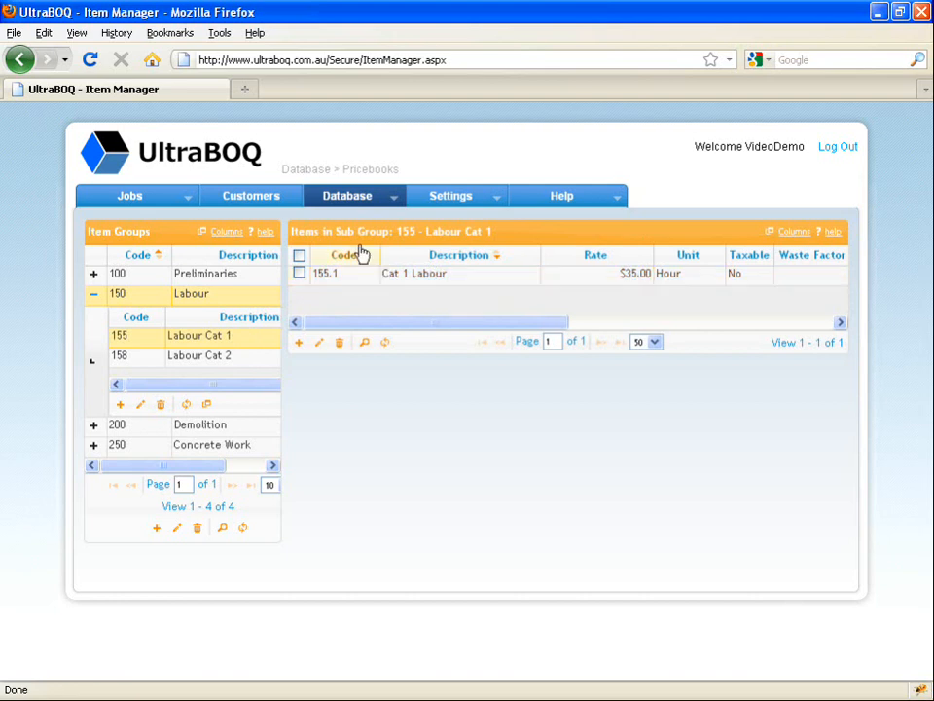
{"action": "left_click_drag", "start_coordinate": [336, 232], "coordinate": [492, 231]}
{"action": "left_click", "coordinate": [493, 232]}
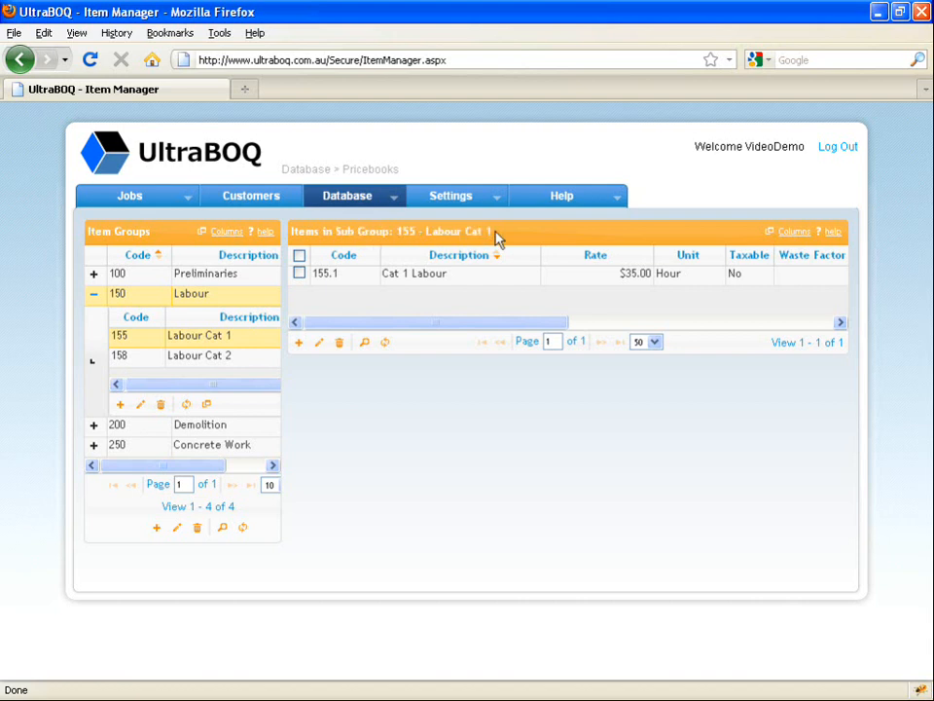
Search the Labour group's items for descriptions containing "demo", and clear the search again
{"action": "left_click", "coordinate": [195, 293]}
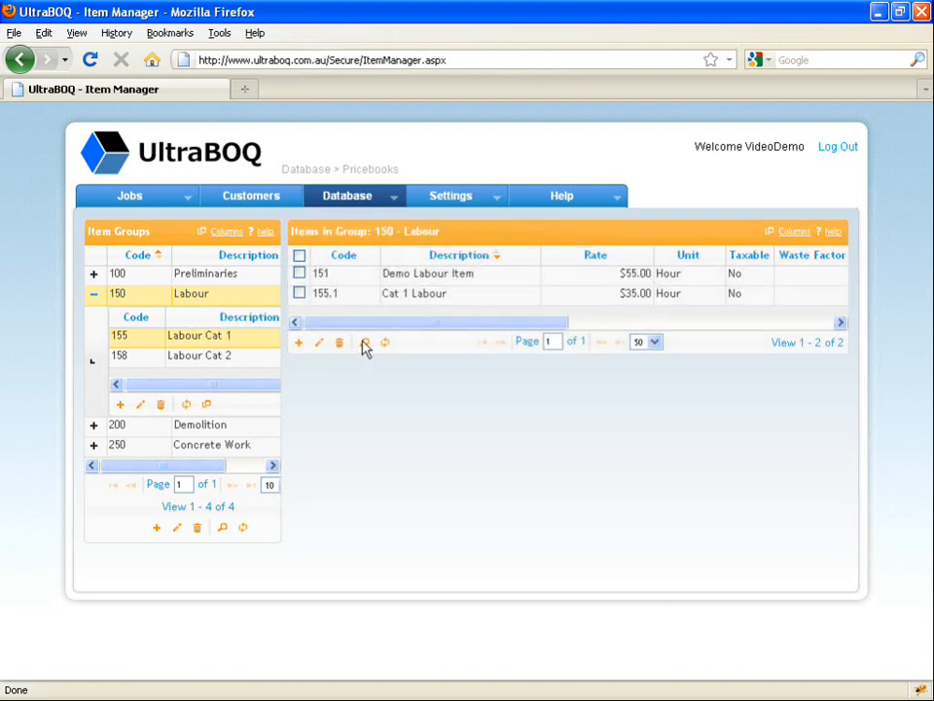
{"action": "left_click", "coordinate": [364, 343]}
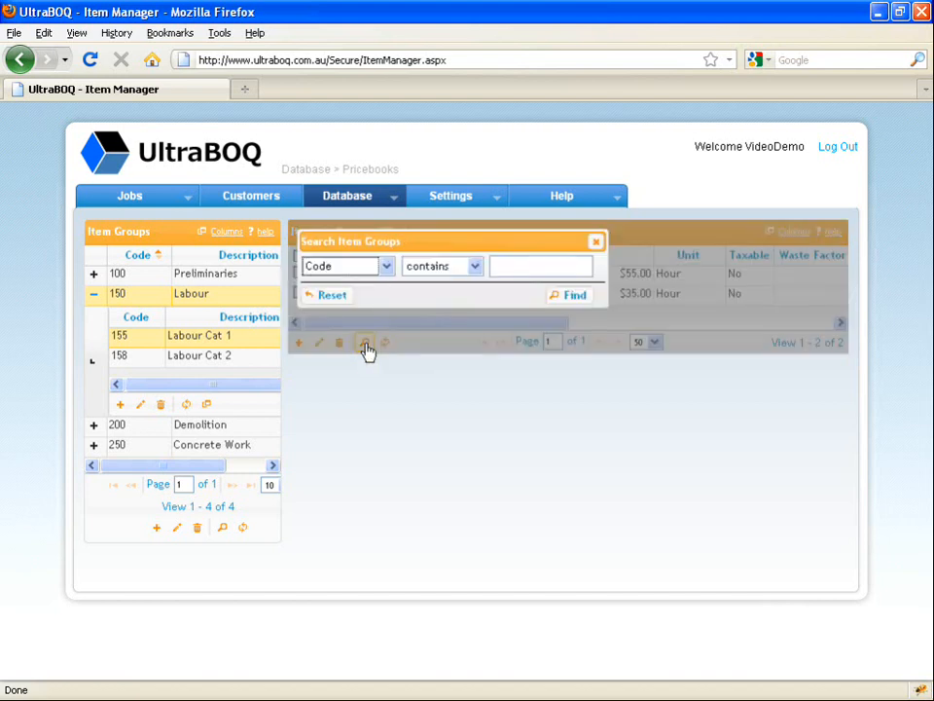
{"action": "left_click_drag", "start_coordinate": [497, 249], "coordinate": [531, 334]}
{"action": "left_click", "coordinate": [551, 345]}
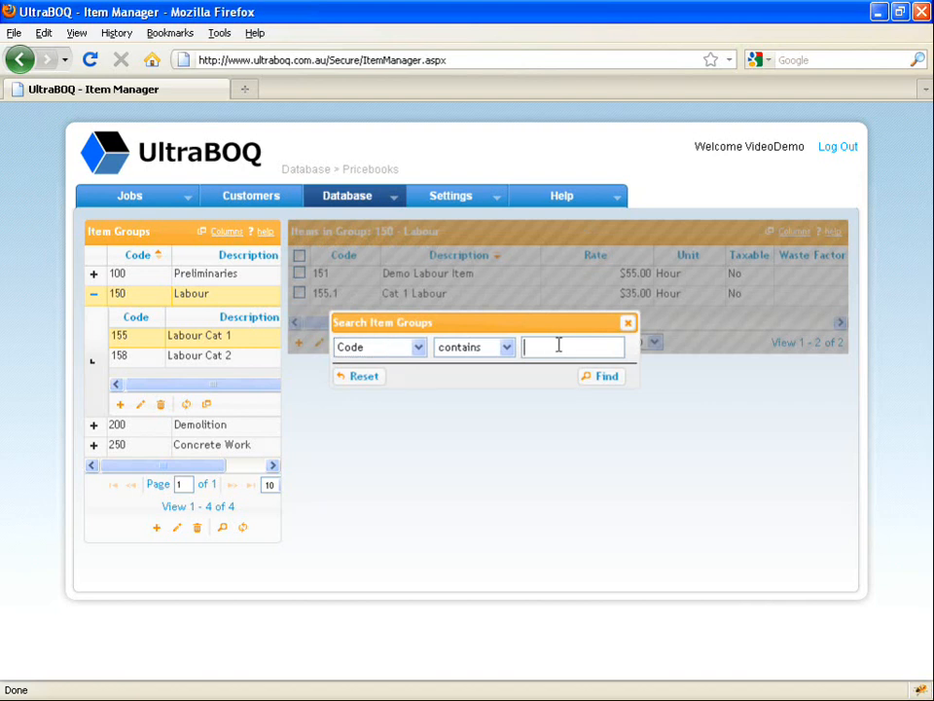
{"action": "type", "text": "demo"}
{"action": "left_click", "coordinate": [418, 349]}
{"action": "left_click", "coordinate": [370, 382]}
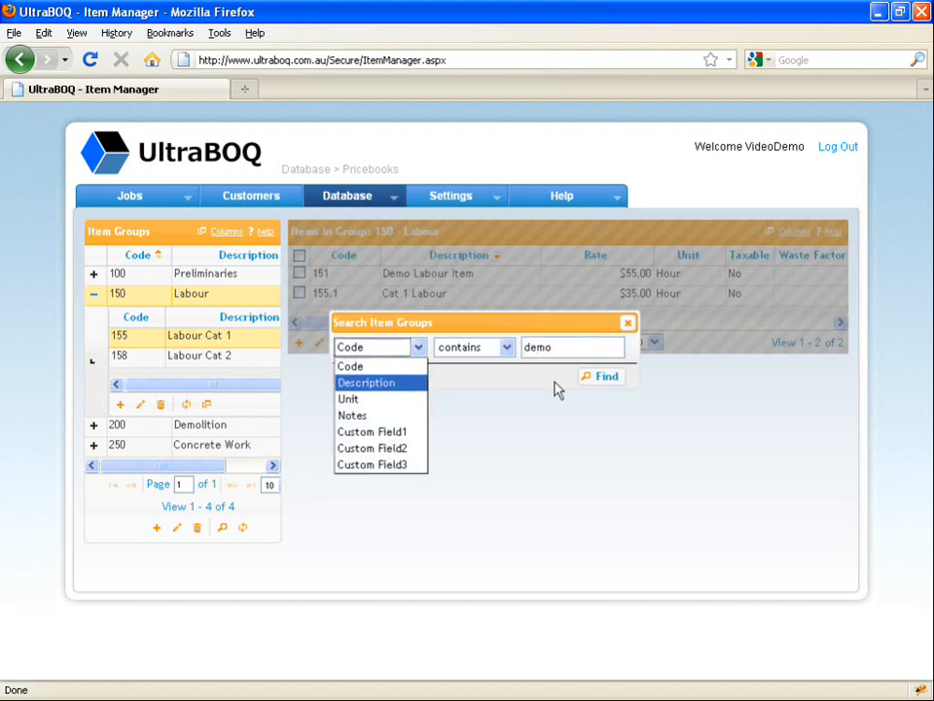
{"action": "left_click", "coordinate": [603, 376]}
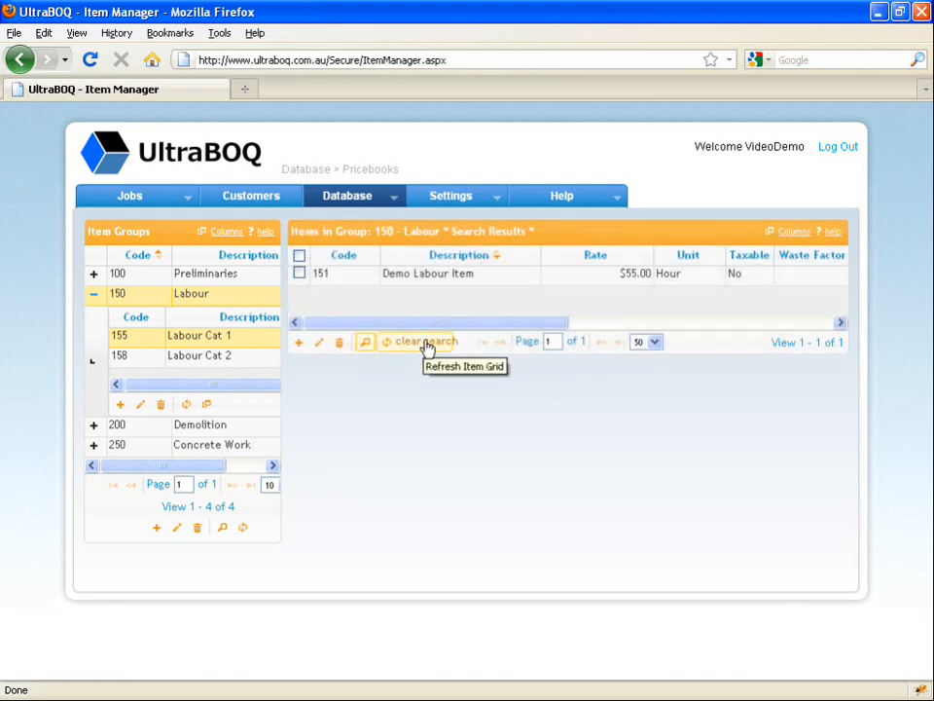
{"action": "left_click", "coordinate": [426, 343]}
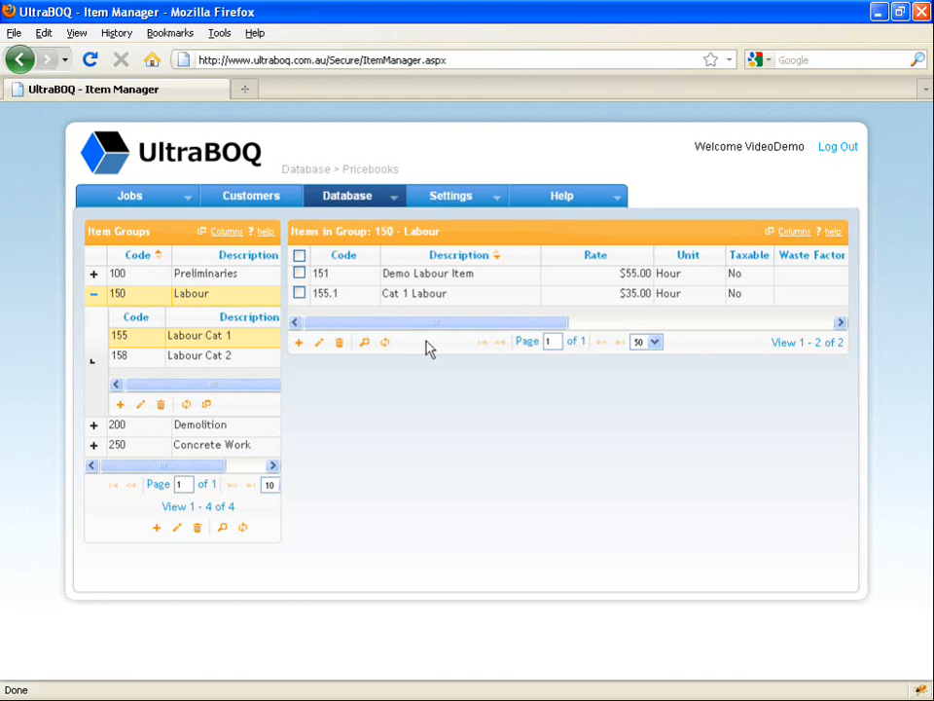
{"action": "left_click", "coordinate": [94, 294]}
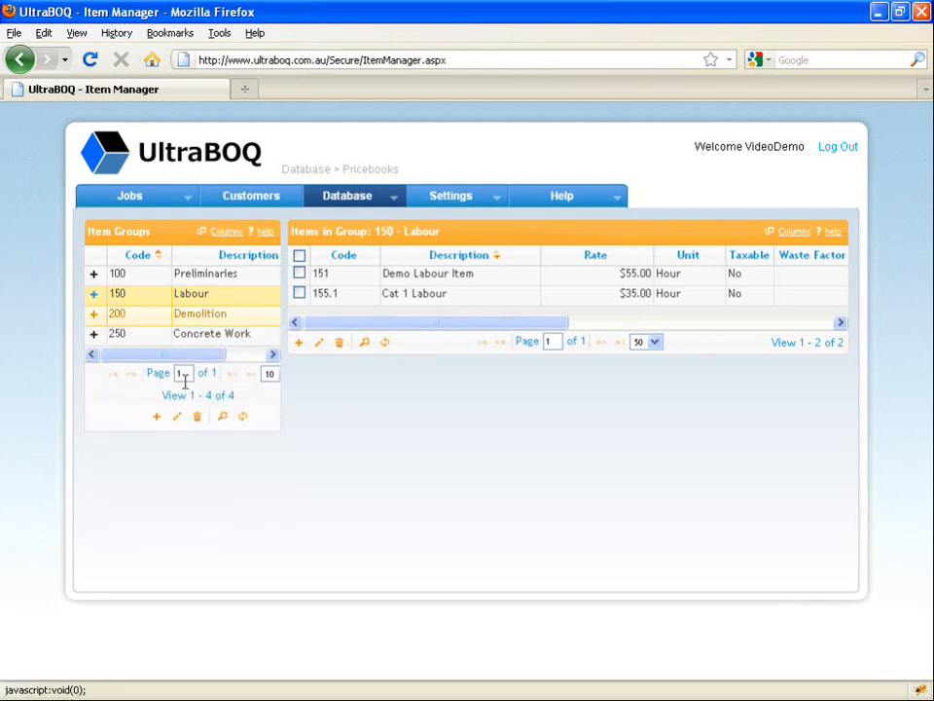
Search the item groups for descriptions containing "demo", and clear the search again
{"action": "left_click", "coordinate": [223, 418]}
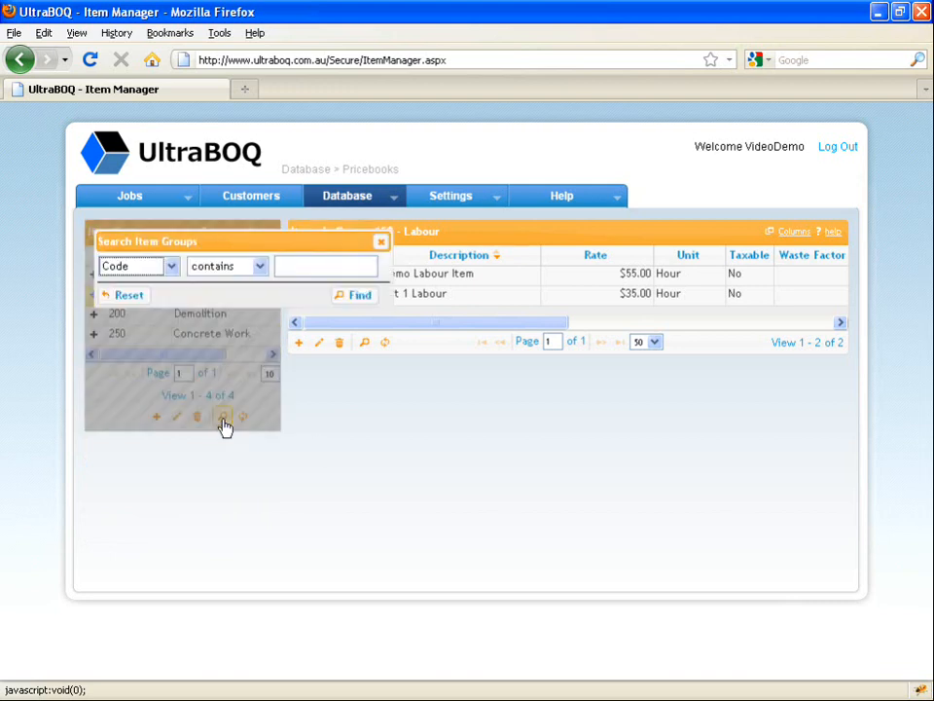
{"action": "left_click", "coordinate": [151, 268]}
{"action": "left_click", "coordinate": [137, 302]}
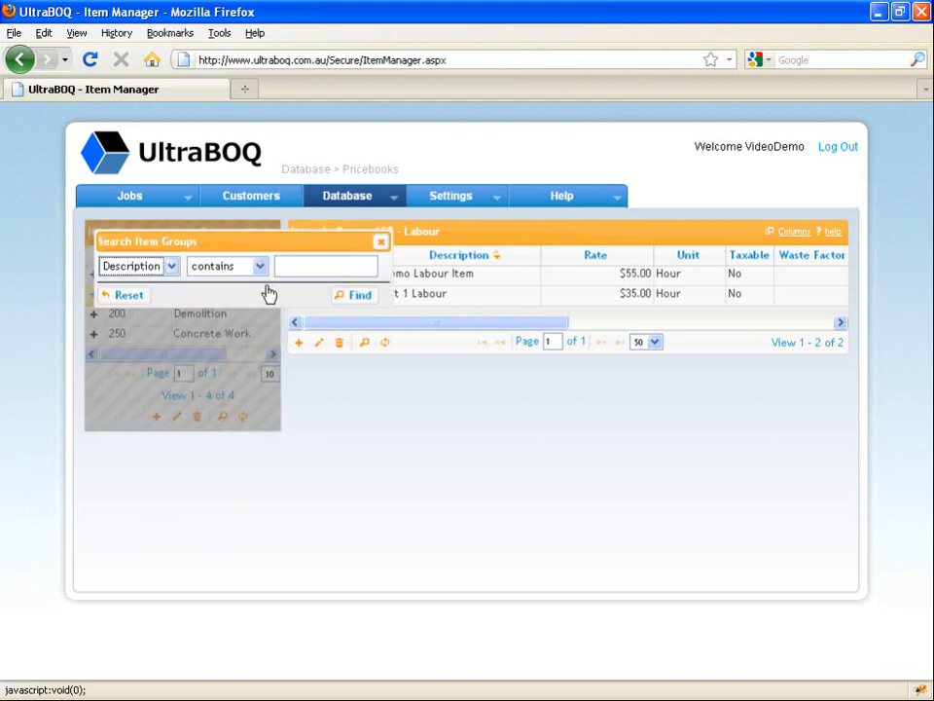
{"action": "left_click", "coordinate": [322, 269]}
{"action": "type", "text": "demo"}
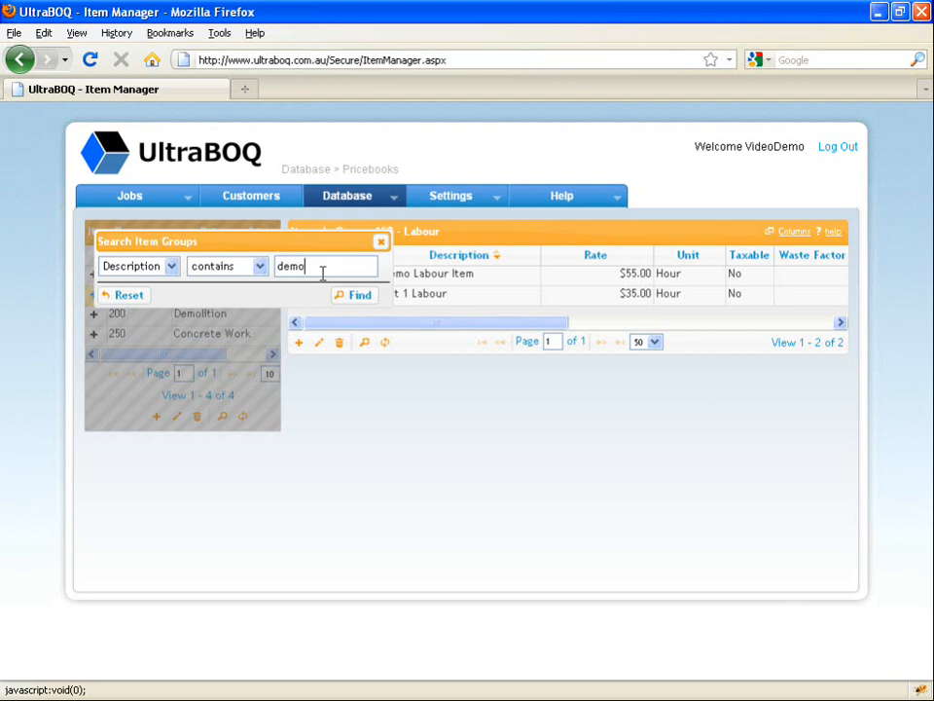
{"action": "left_click", "coordinate": [344, 295]}
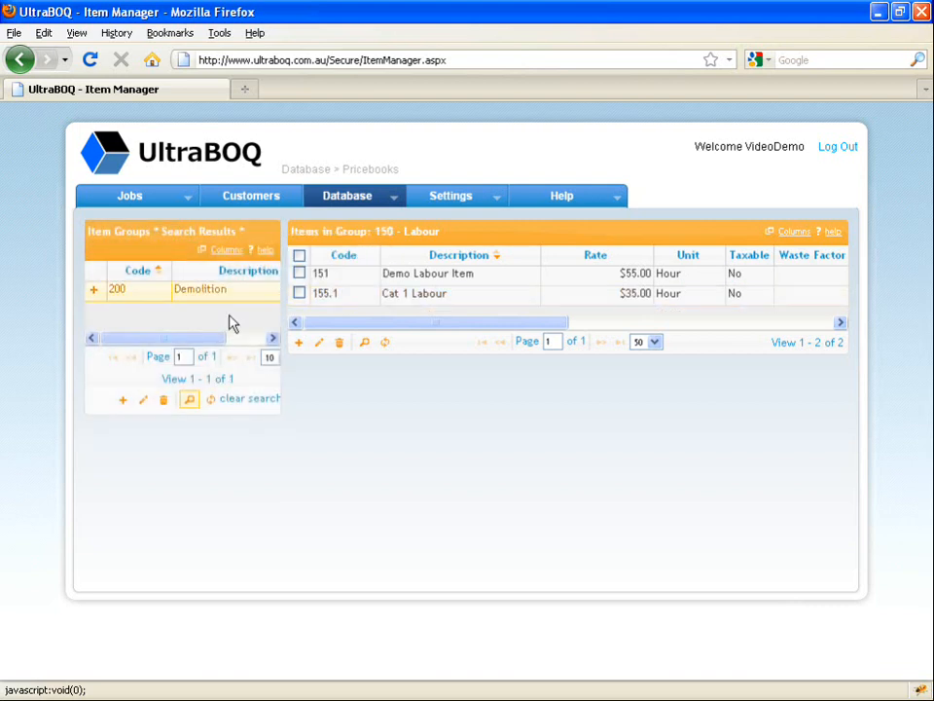
{"action": "left_click", "coordinate": [234, 401]}
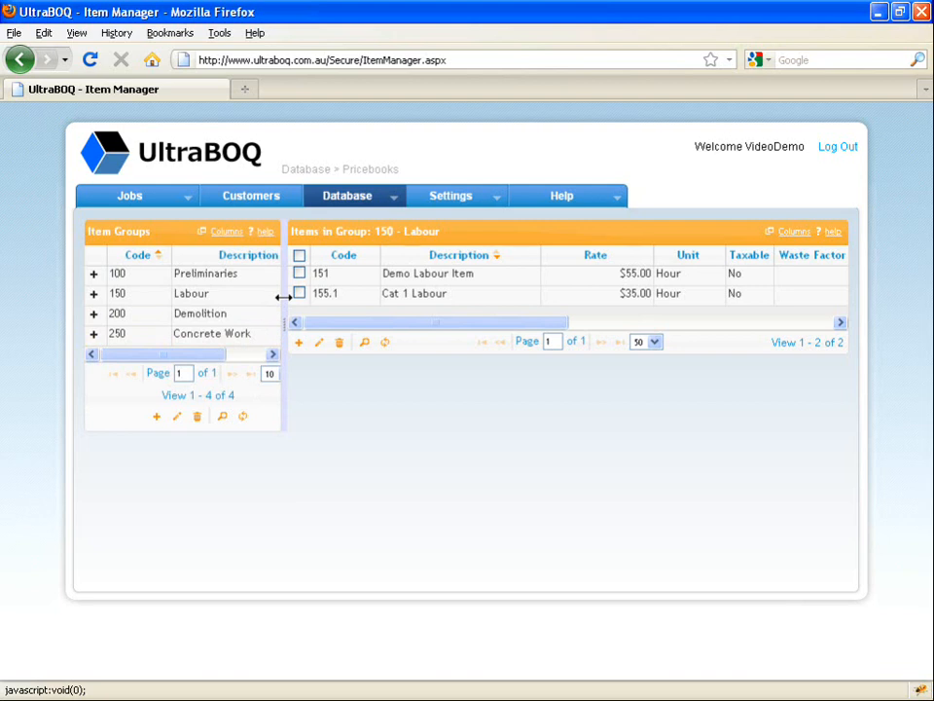
Widen the Item Groups grid relative to the items grid, and hide its Code column
{"action": "left_click_drag", "start_coordinate": [283, 296], "coordinate": [438, 294]}
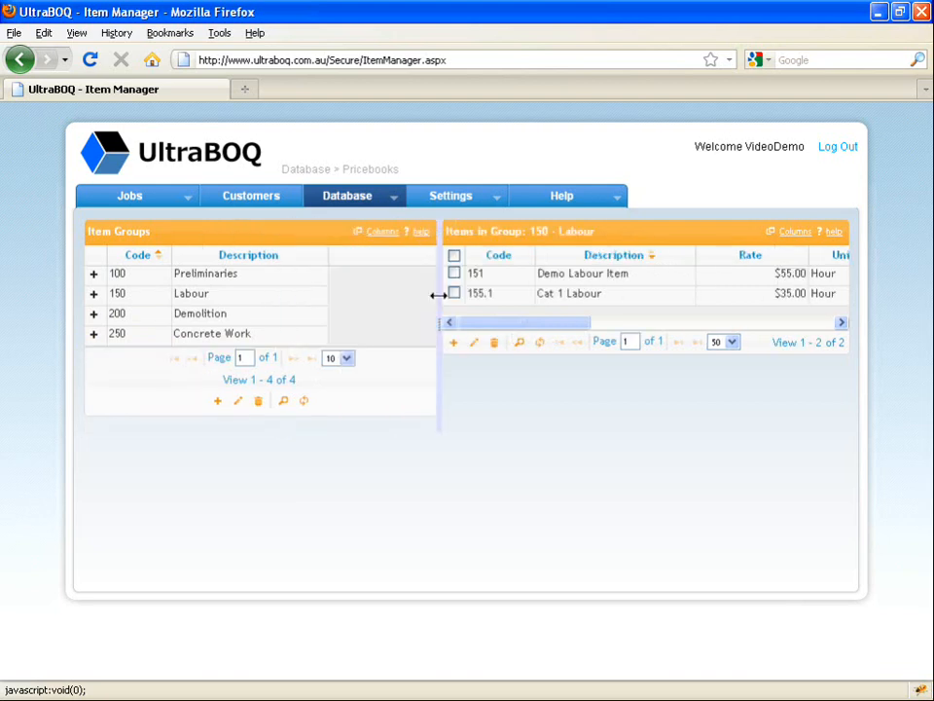
{"action": "left_click_drag", "start_coordinate": [439, 294], "coordinate": [374, 294]}
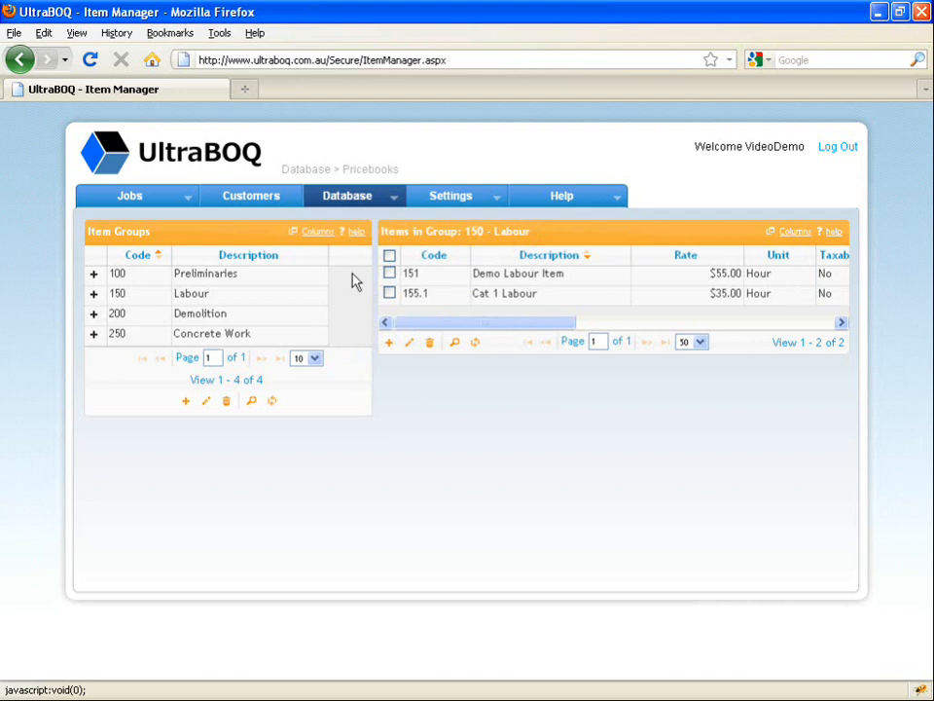
{"action": "left_click", "coordinate": [315, 237]}
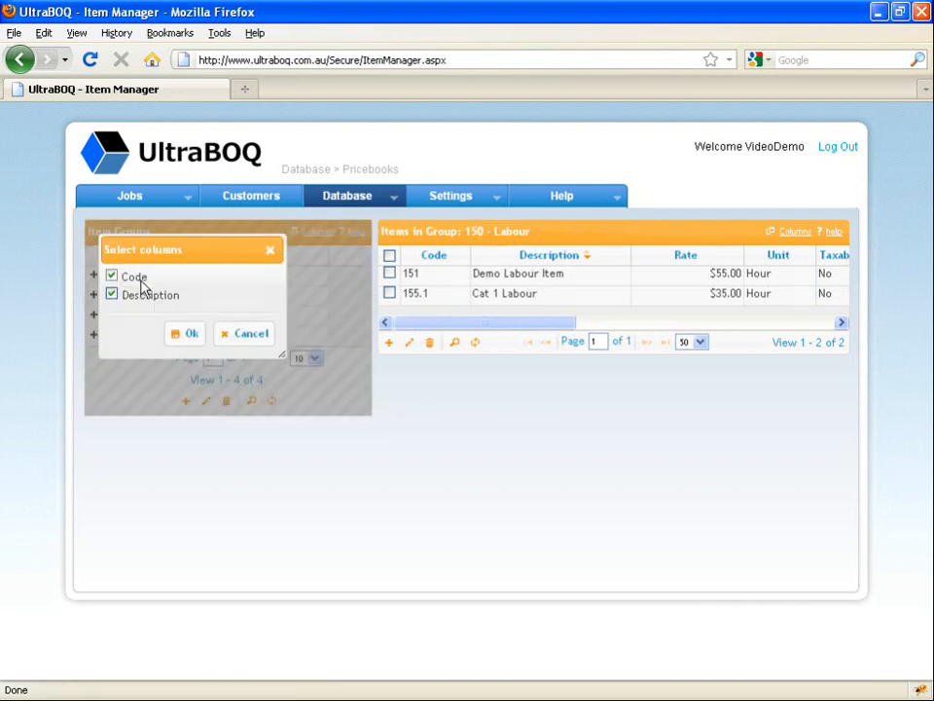
{"action": "left_click", "coordinate": [111, 277]}
{"action": "left_click", "coordinate": [185, 334]}
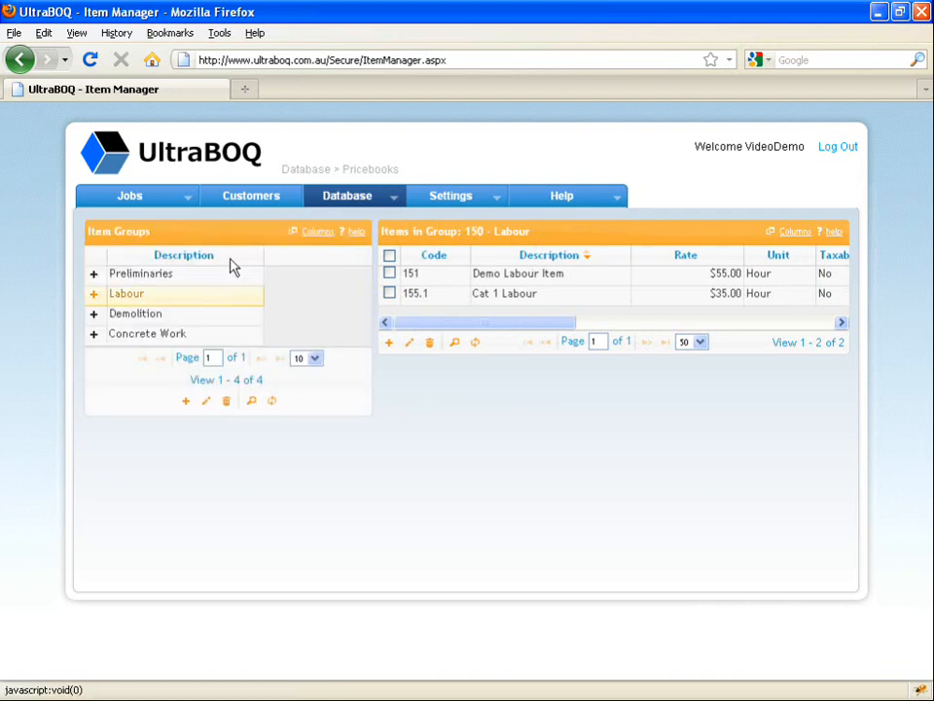
Widen the Description column of the Item Groups grid, and move the Unit column ahead of Rate in the Labour items grid
{"action": "left_click_drag", "start_coordinate": [264, 254], "coordinate": [345, 254]}
{"action": "left_click_drag", "start_coordinate": [790, 264], "coordinate": [679, 264]}
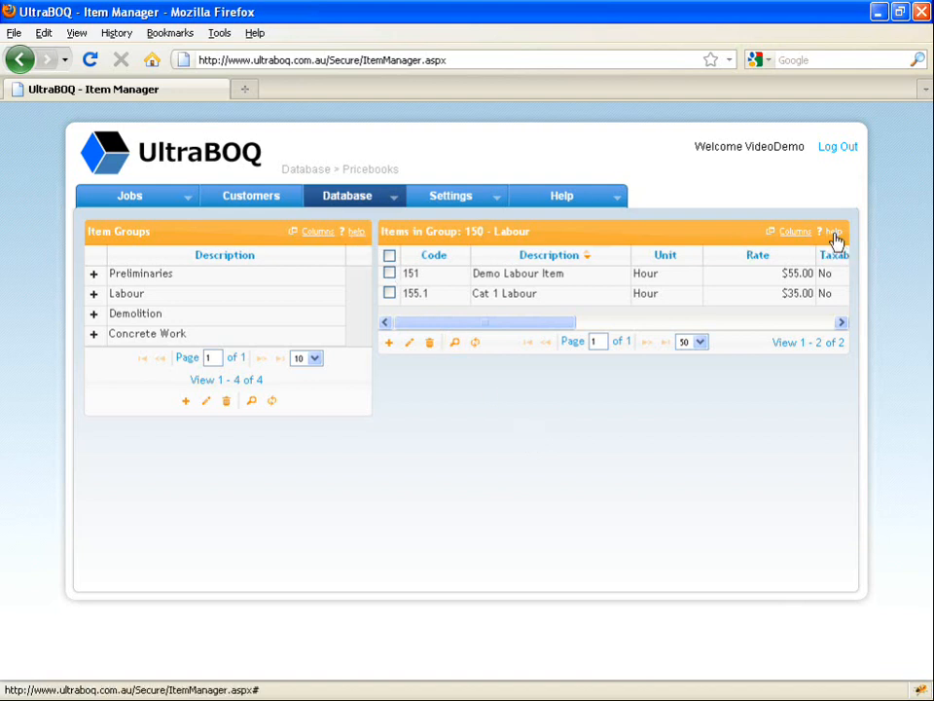
{"action": "mouse_move", "coordinate": [589, 201]}
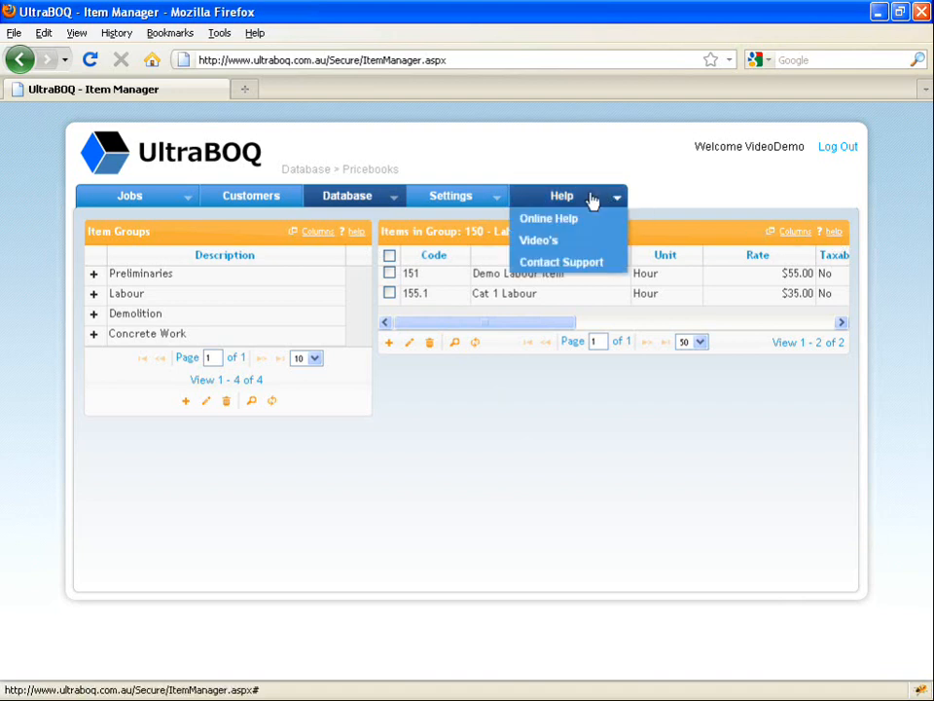